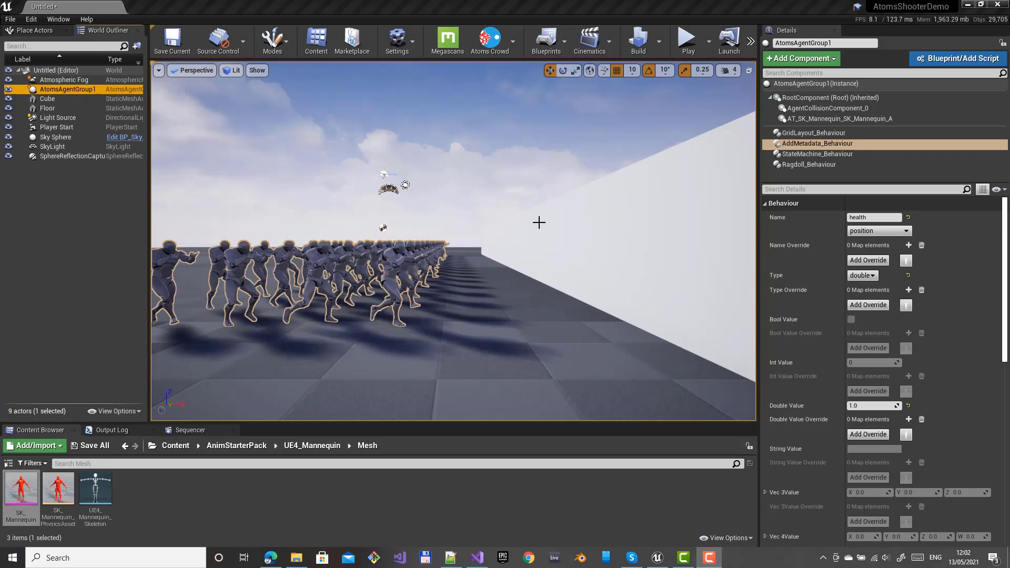
Review the GridLayout, StateMachine and Ragdoll behaviours, then launch Play with a Client 1 preview window.
left_click(824, 133)
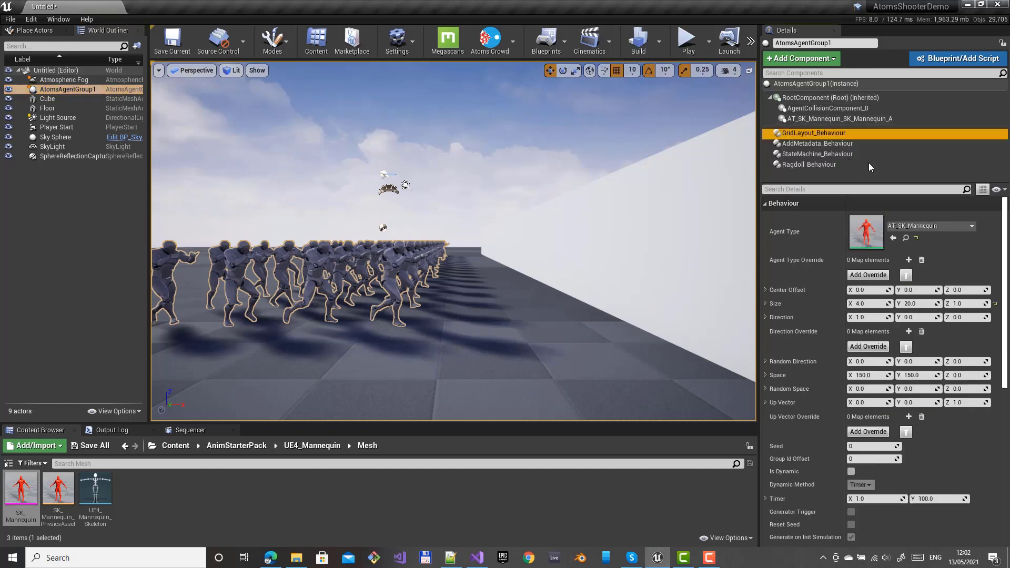
left_click(804, 154)
left_click(794, 165)
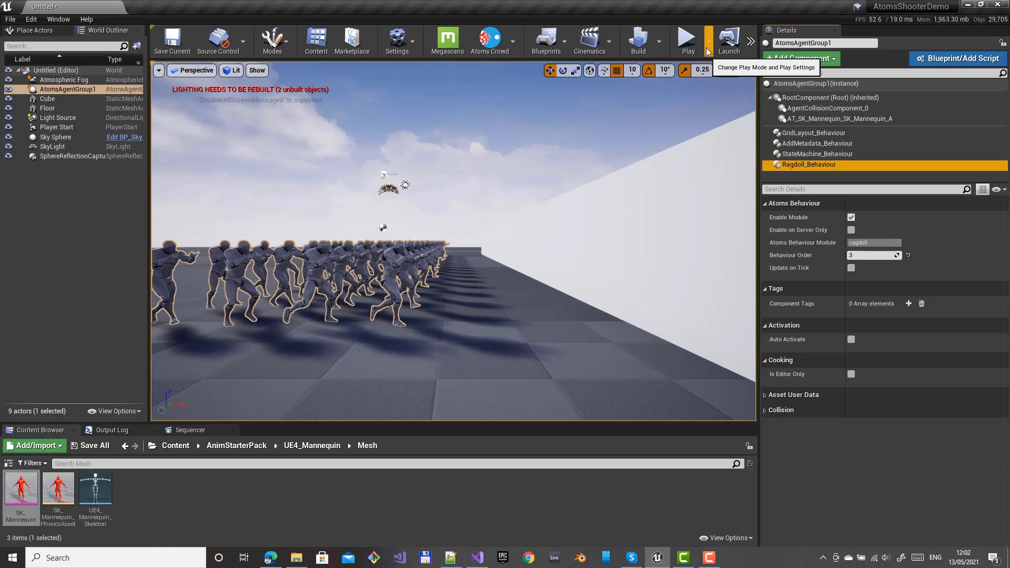
left_click(687, 39)
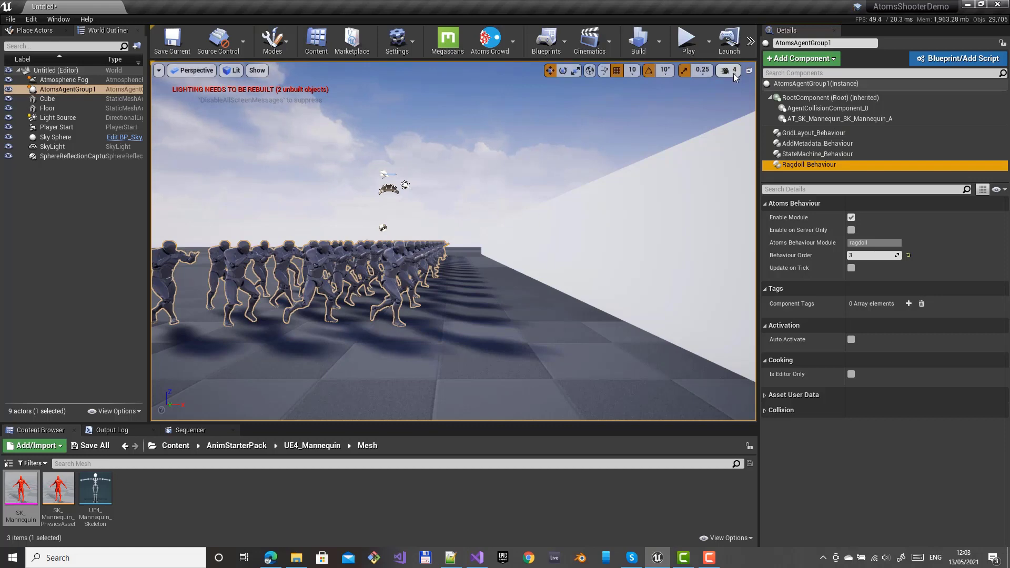
left_click(688, 42)
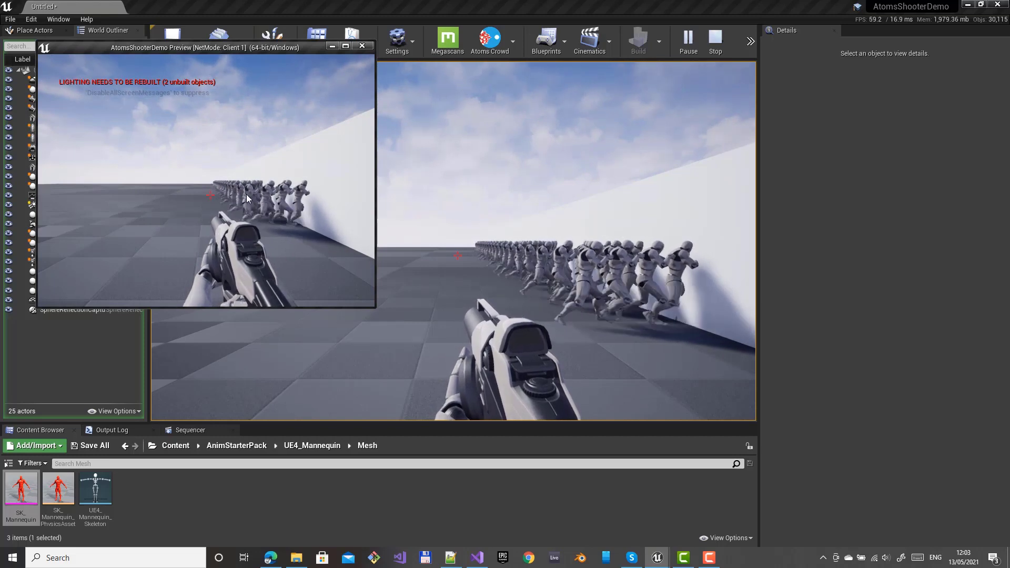
Stop the session and add a Metadata Replicator (MetadataReplicator3) to AtomsAgentGroup1 via the 'meta' search.
left_click(362, 46)
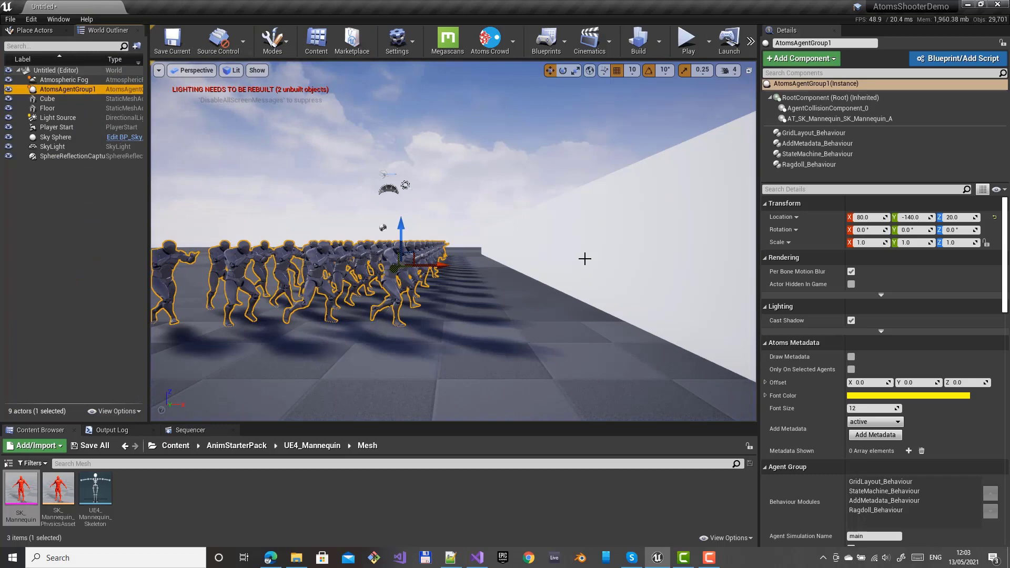
left_click(802, 58)
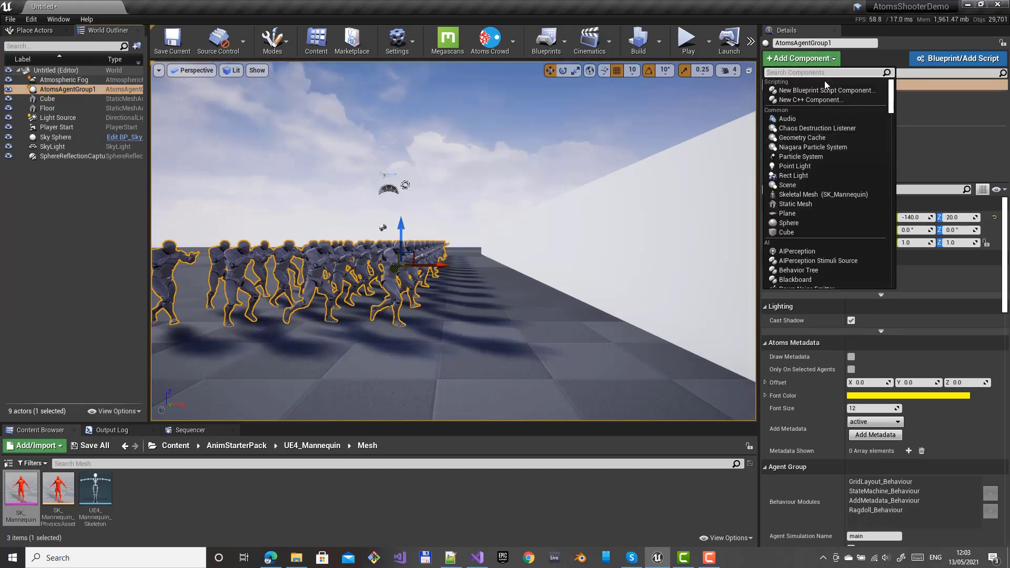
type("meta")
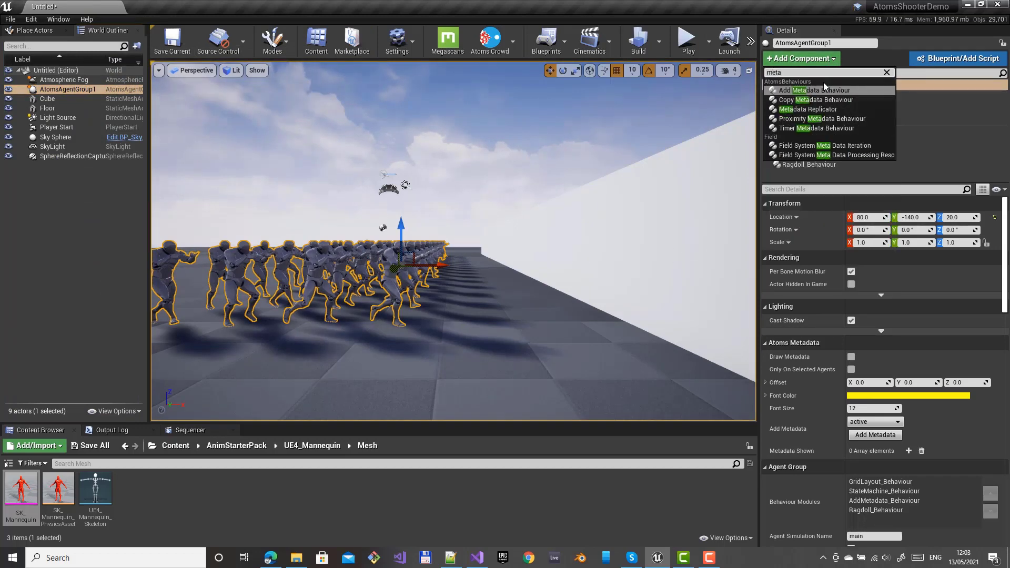
key("Down")
key("Down")
key("Return")
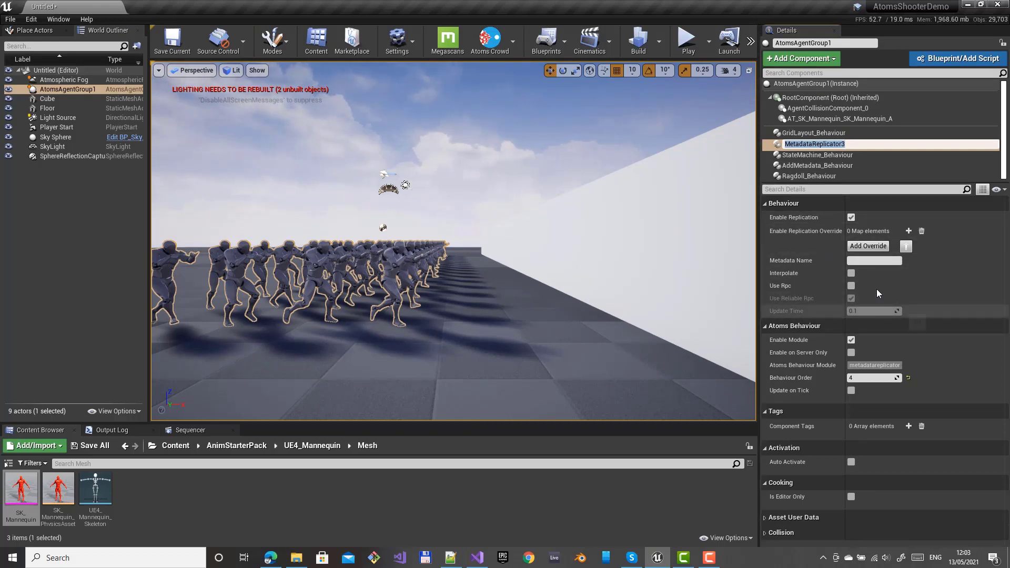
Set the replicator's Metadata Name to 'position', tick Interpolate, and launch a test play session.
left_click(853, 260)
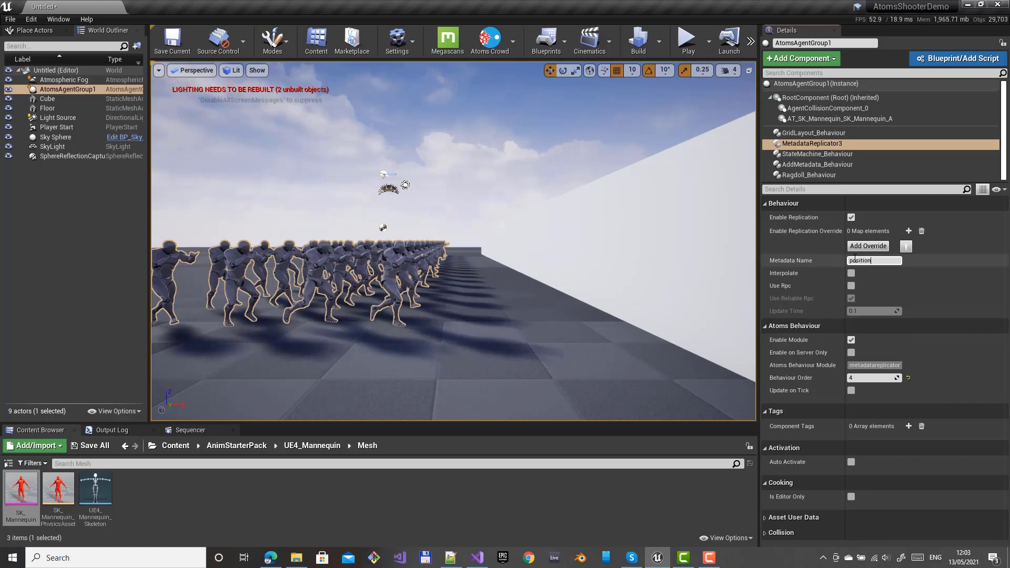
type("position")
key("Return")
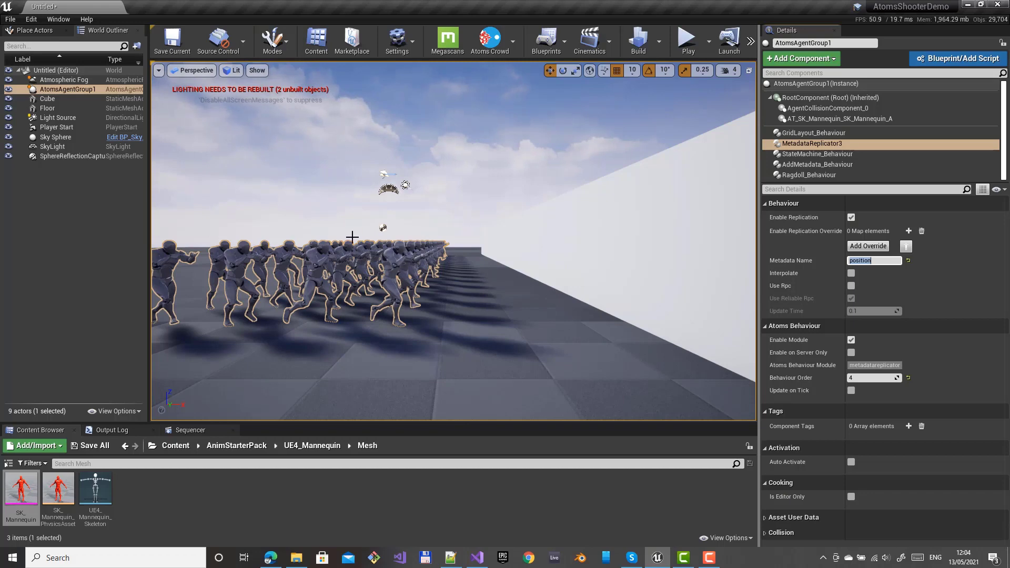
left_click(851, 274)
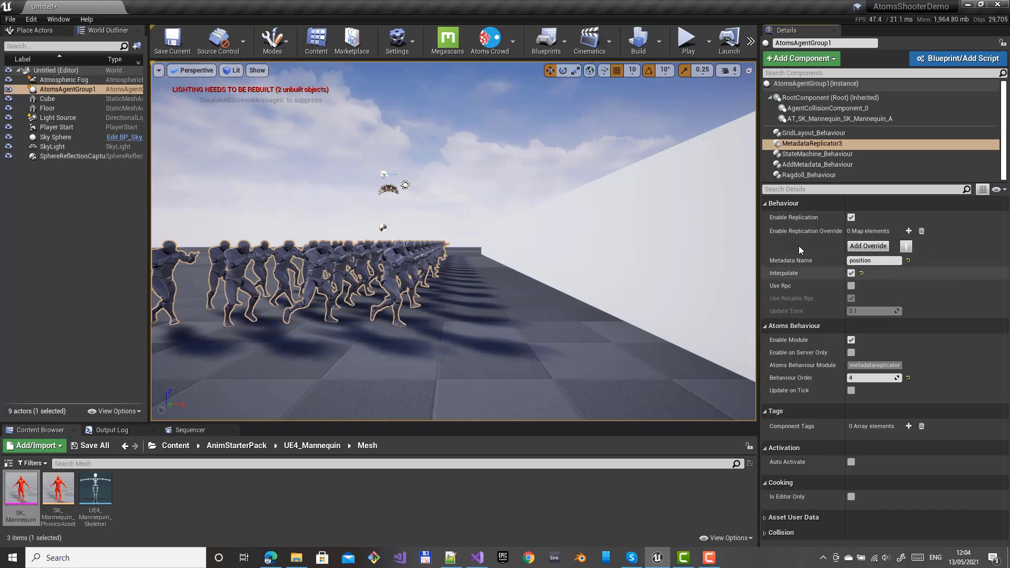
left_click(687, 40)
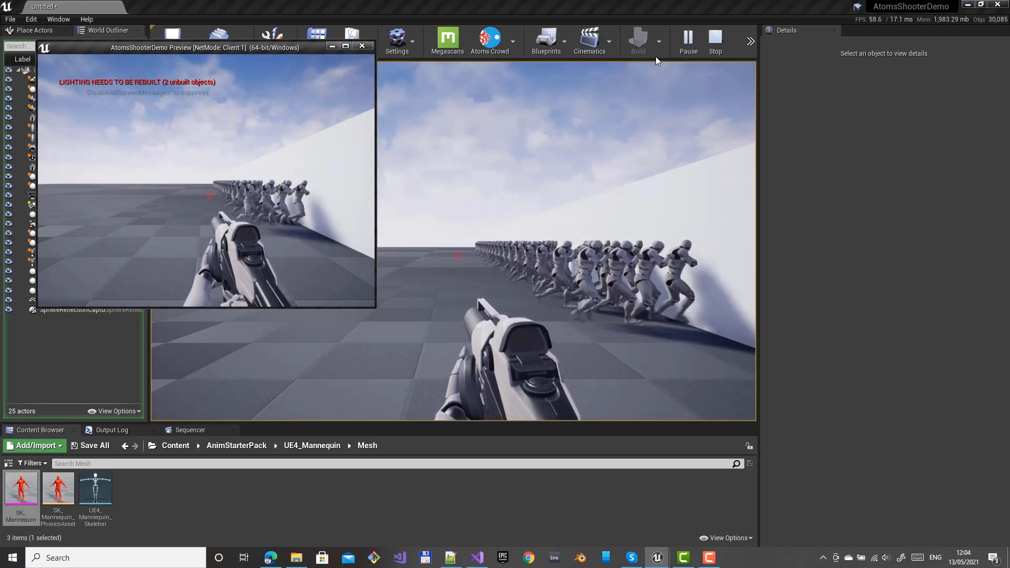
Stop the test, replay it once more, then stop again to return to the editor.
left_click(714, 41)
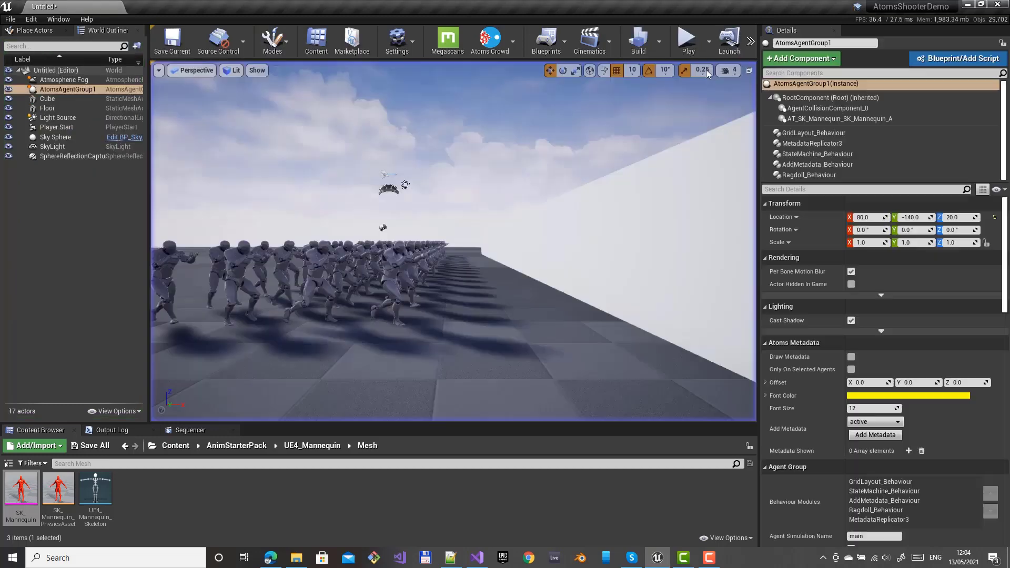
left_click(691, 42)
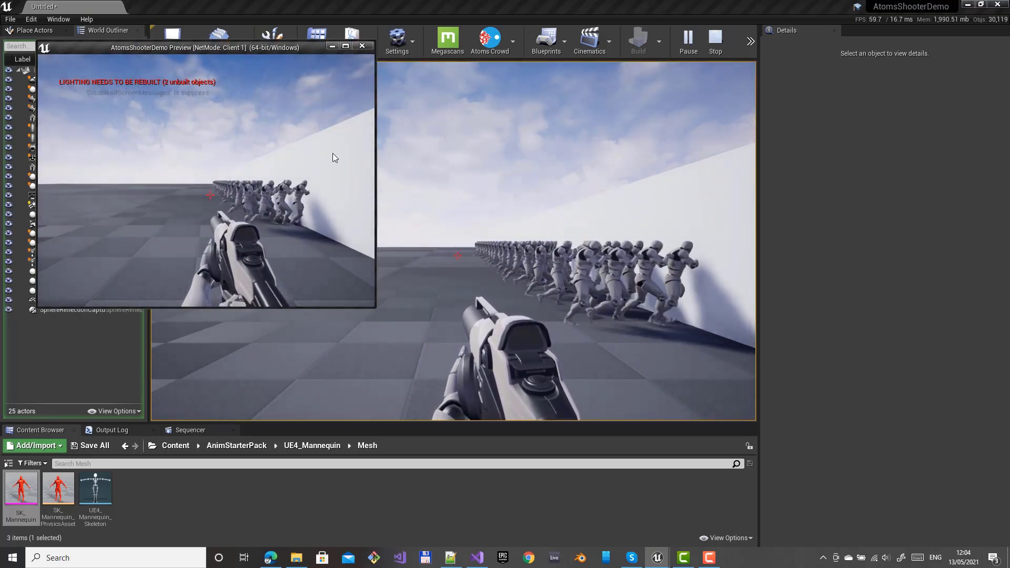
left_click(706, 53)
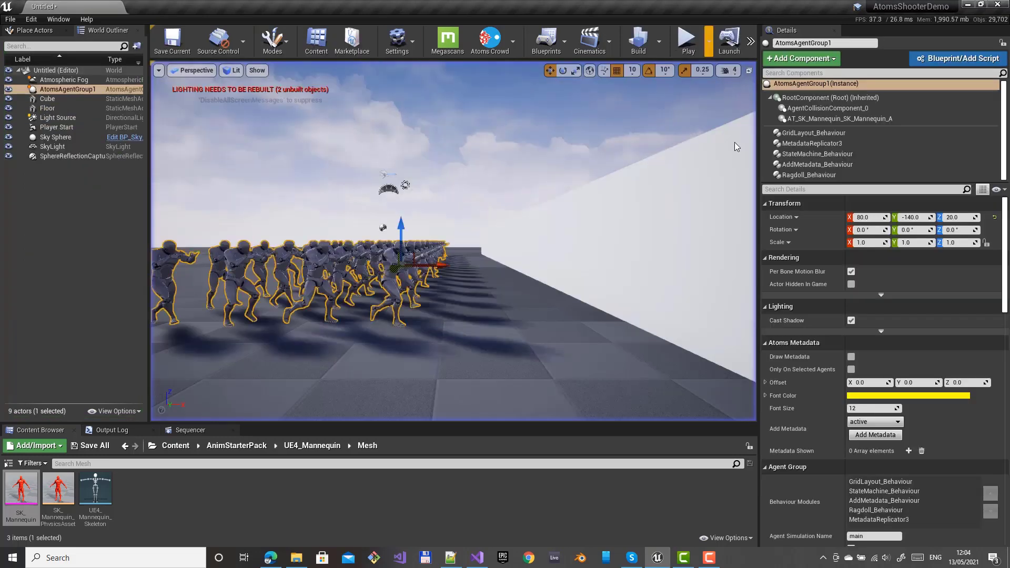
On MetadataReplicator3 untick Interpolate, tick Use Rpc, set Update Time to 0.05, and start a test.
left_click(818, 145)
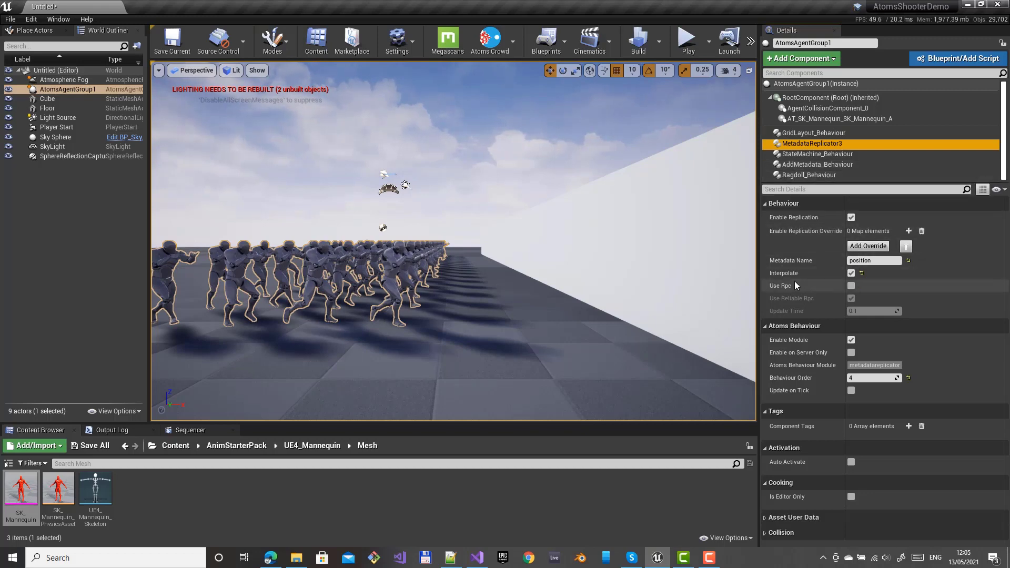
left_click(852, 273)
left_click(851, 286)
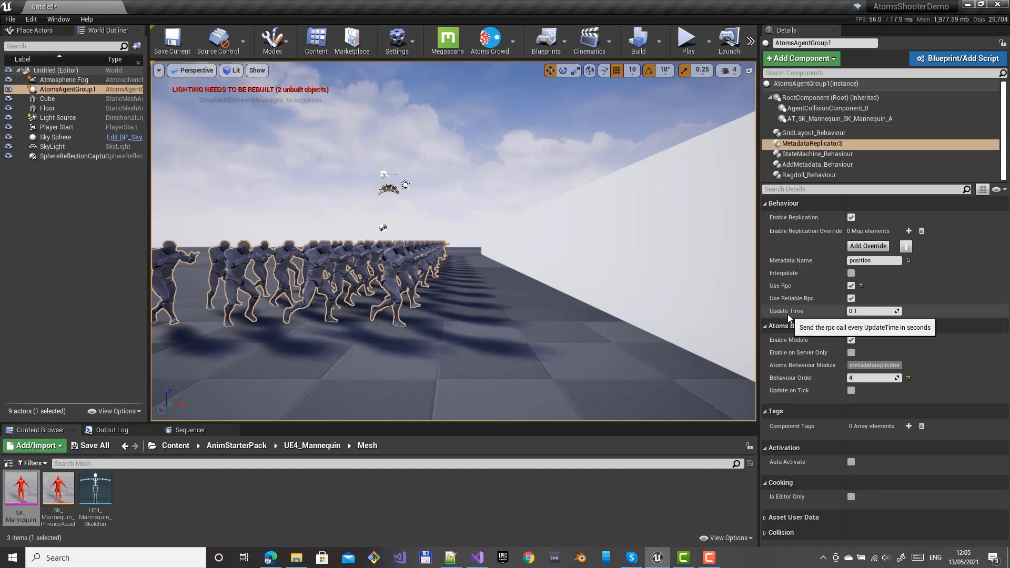
left_click(860, 312)
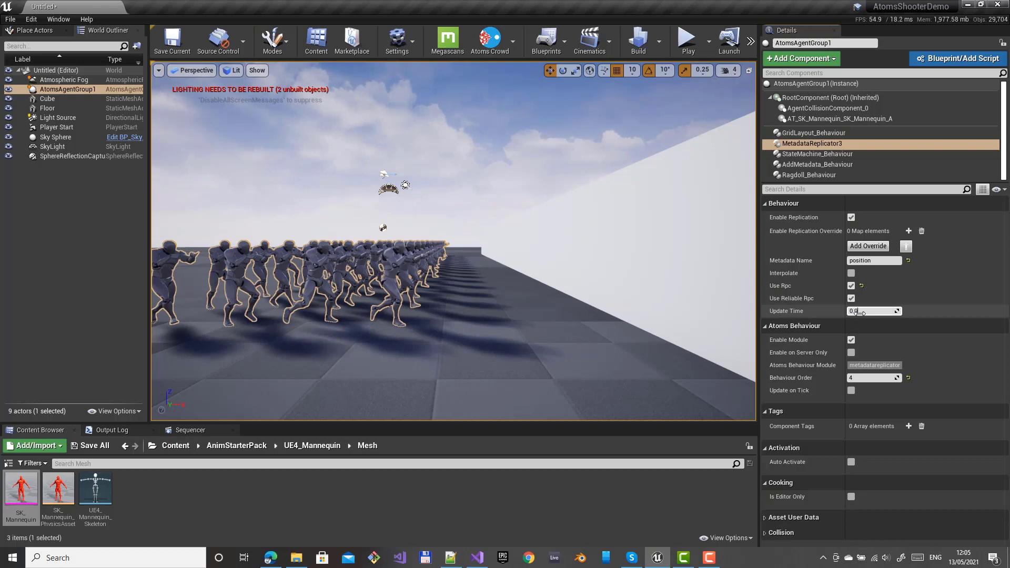
left_click(685, 43)
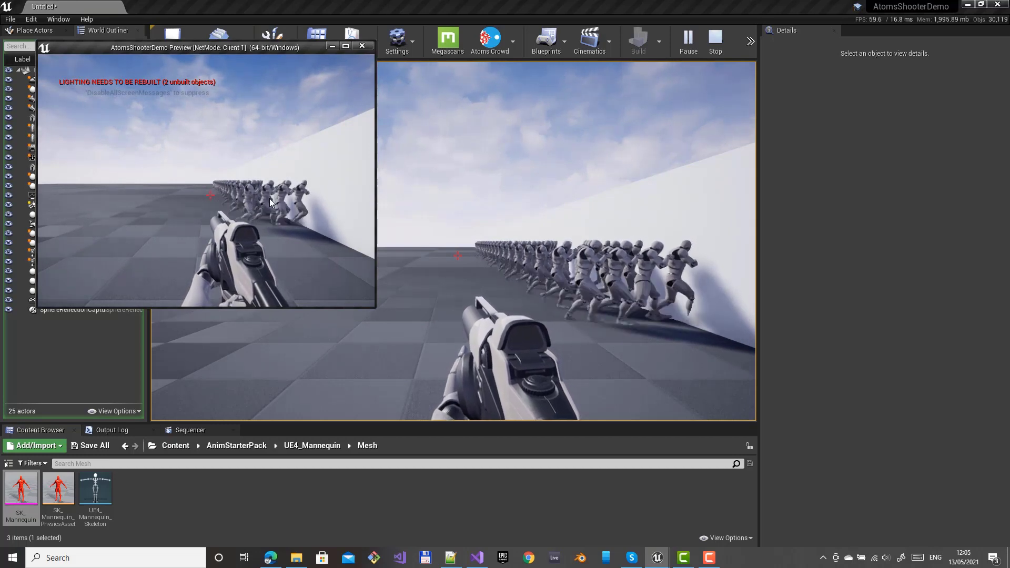
left_click(363, 46)
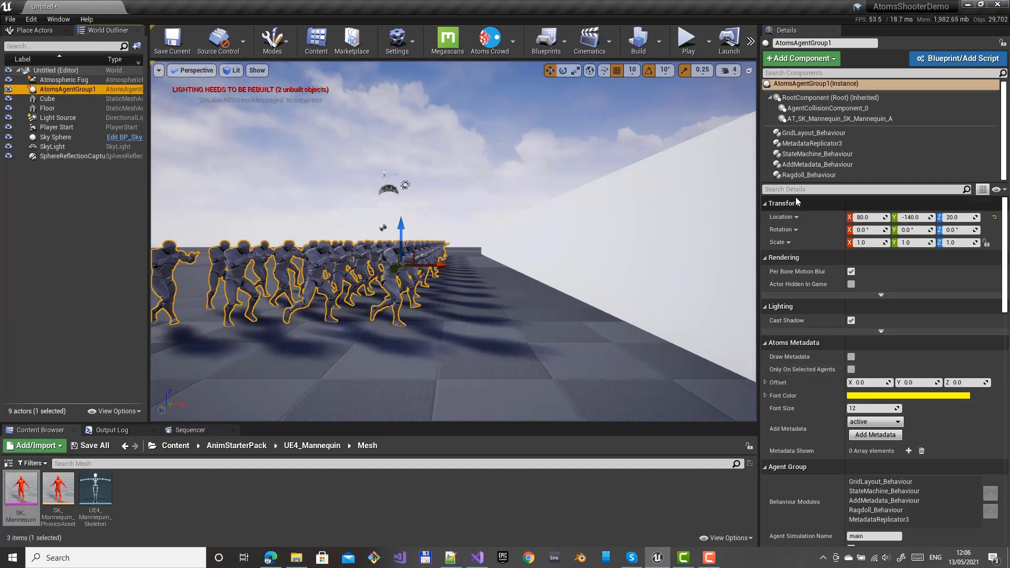
Select MetadataReplicator3 to review its Enable Replication settings.
left_click(790, 144)
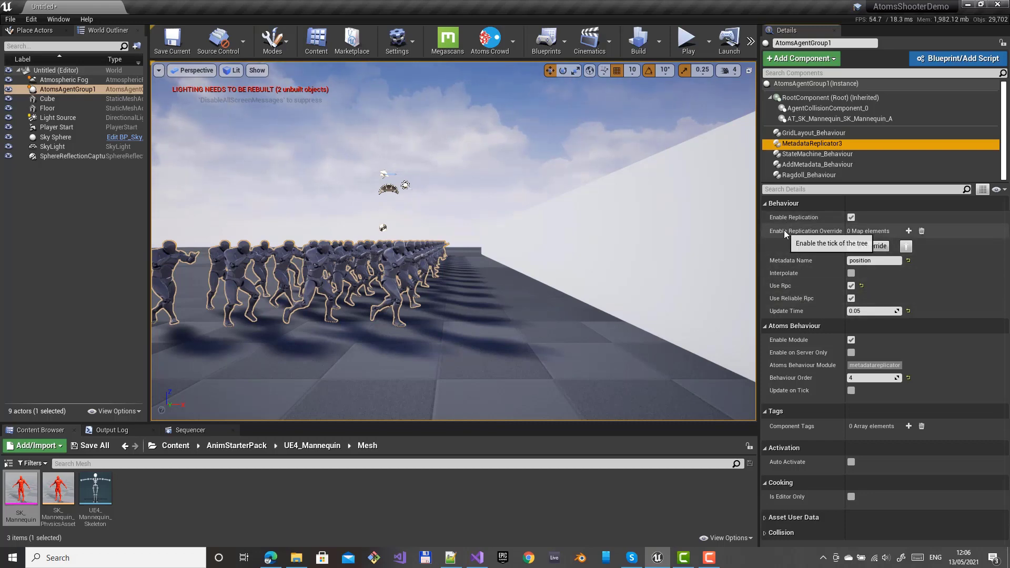
Open the Level Blueprint from the Blueprints menu.
left_click(551, 41)
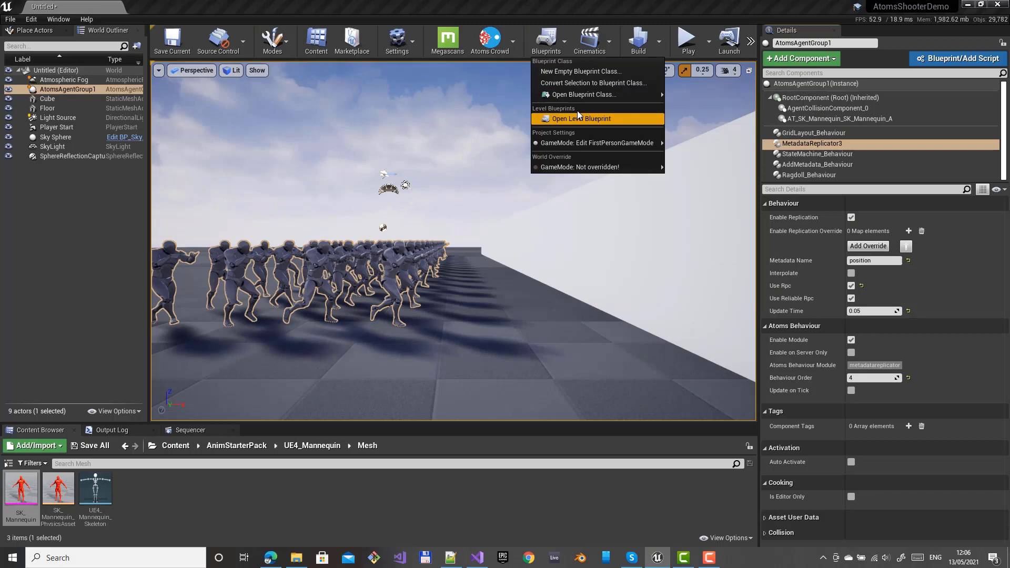
left_click(581, 118)
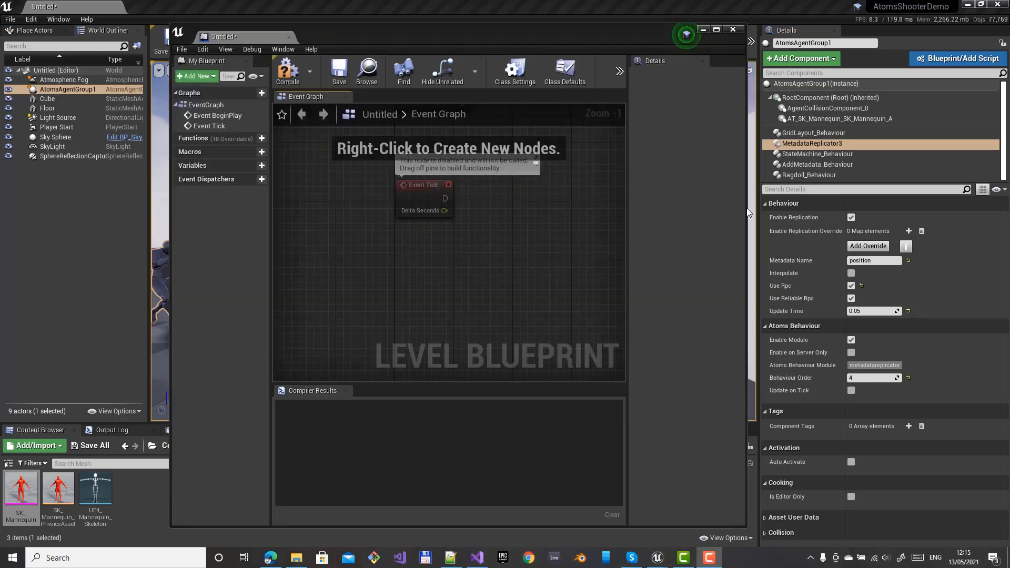
right_click(367, 257)
key("Escape")
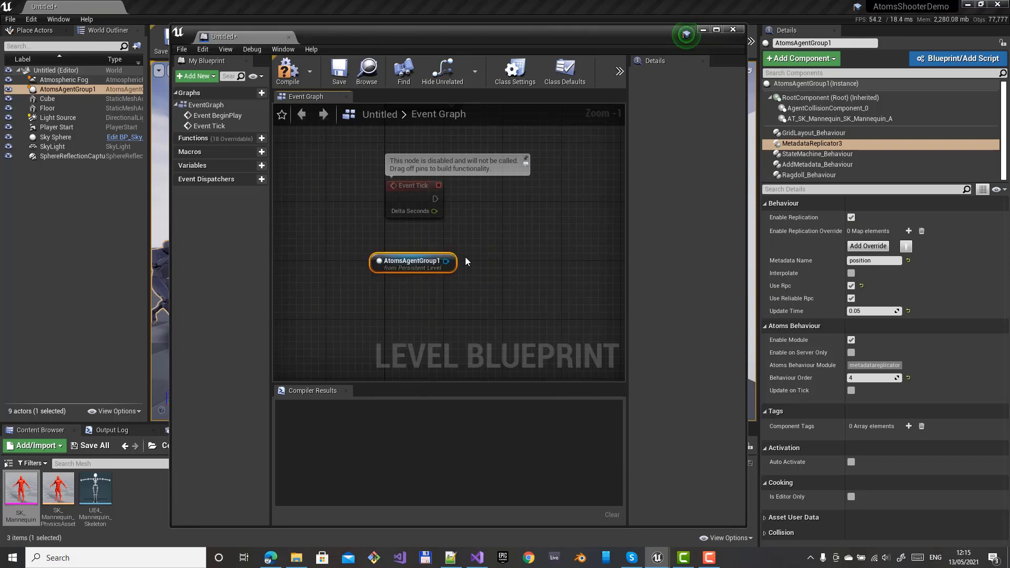
Add a Get Component by Class node wired from the AtomsAgentGroup1 reference.
left_click_drag(446, 261, 493, 264)
type("get compo")
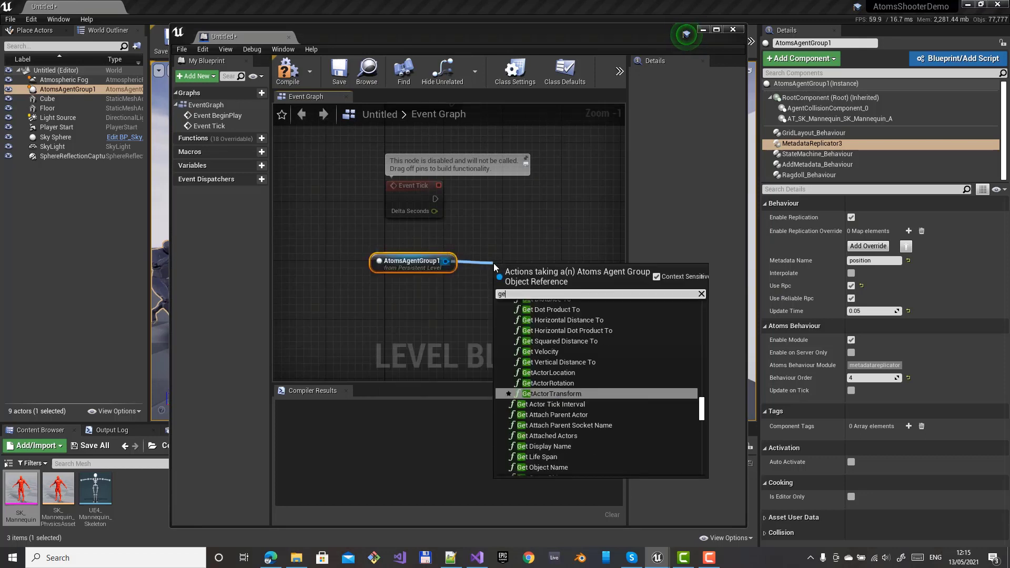
key("Up")
key("Up")
key("Up")
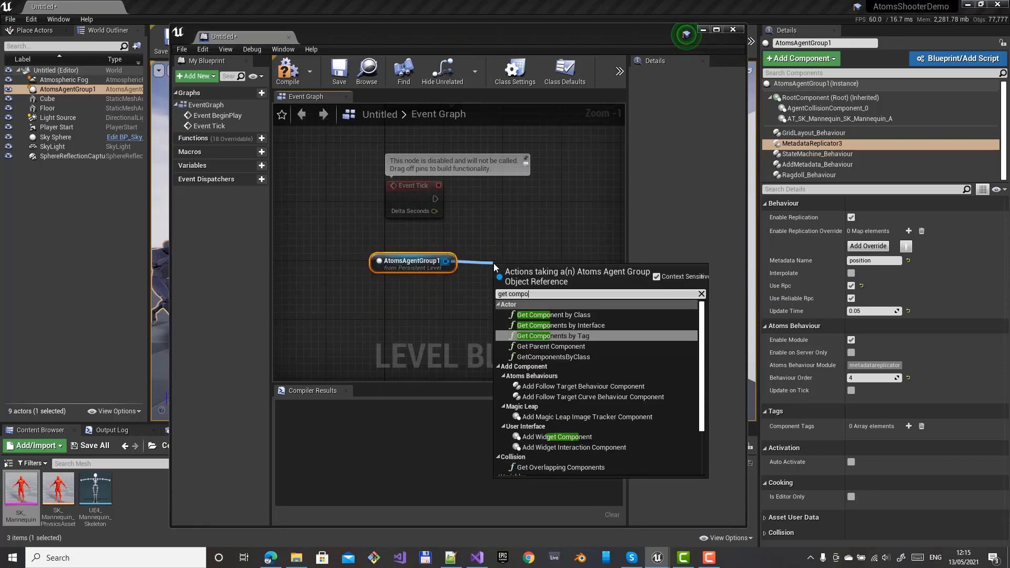
key("Return")
Set the Get Component by Class node's Component Class to MetadataReplicatorComponent.
left_click(549, 309)
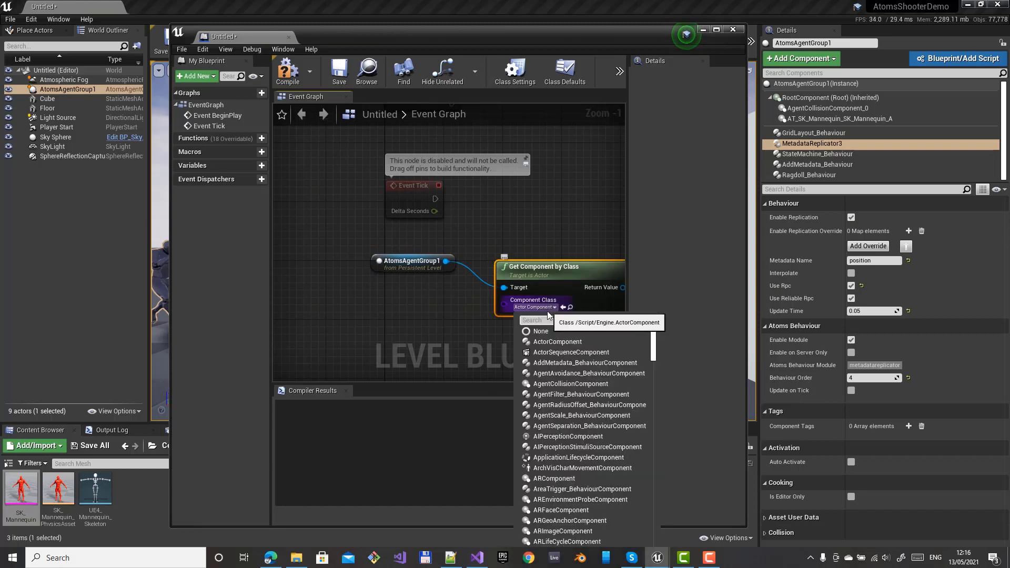
type("metadatare")
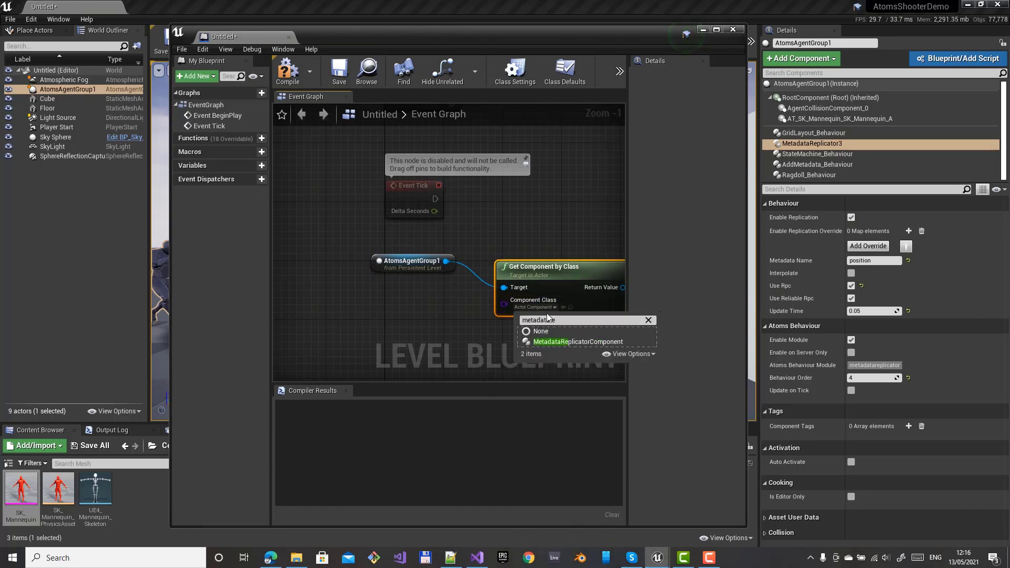
key("Down")
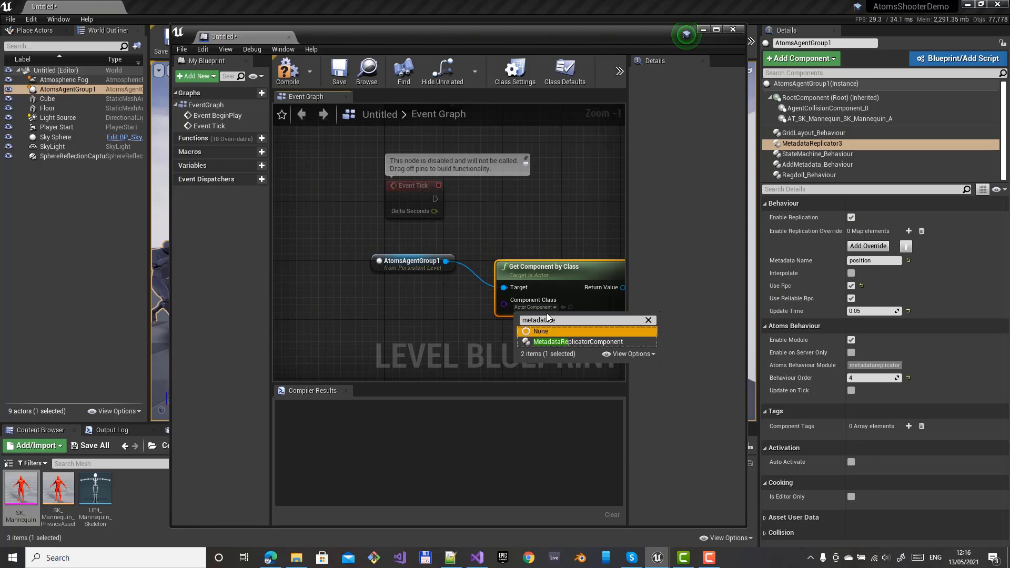
key("Return")
right_click_drag(545, 233, 413, 226)
left_click_drag(491, 282, 542, 291)
Add a Set Enable Replication node fed by the Return Value, found by searching 'setenab'.
type("setenab")
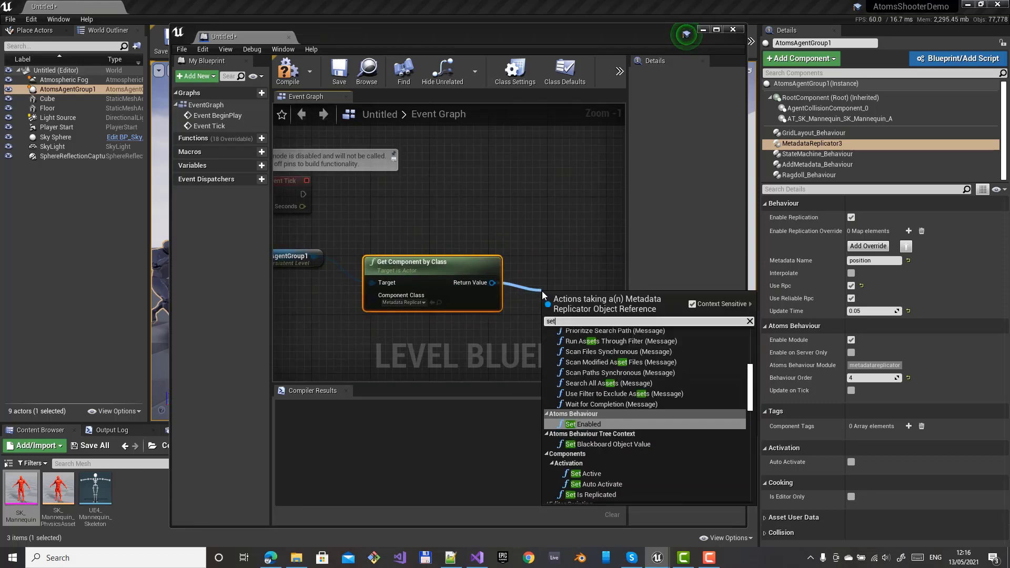
key("Down")
key("Down")
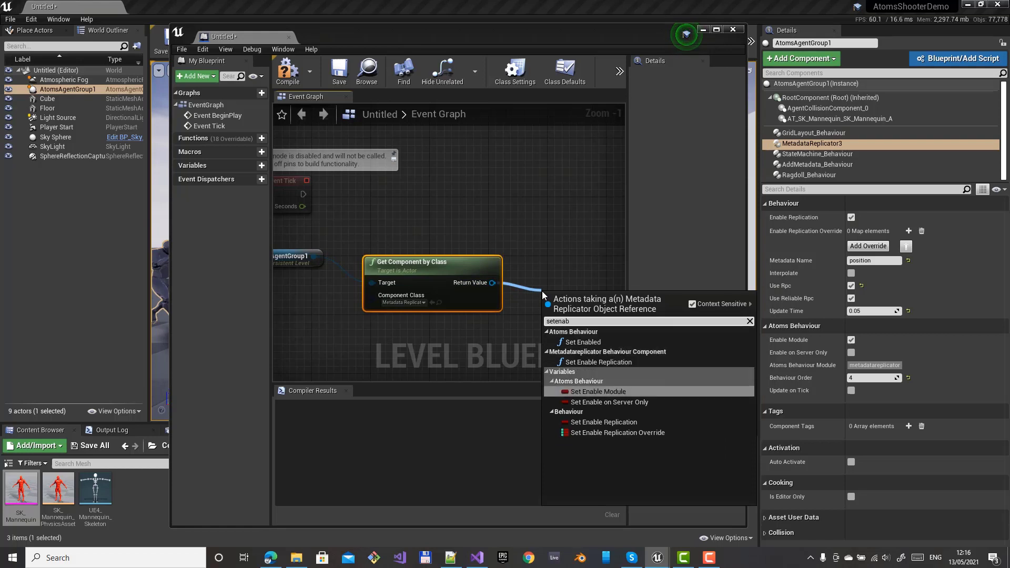
key("Up")
key("Return")
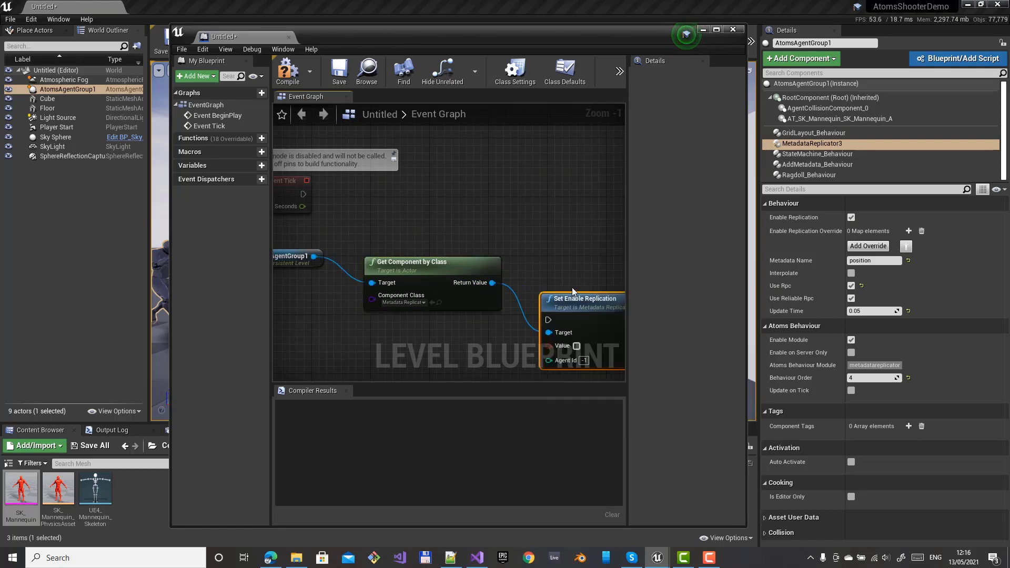
Rearrange the Set Enable Replication node and zoom out to view the whole node chain.
right_click_drag(542, 291, 534, 225)
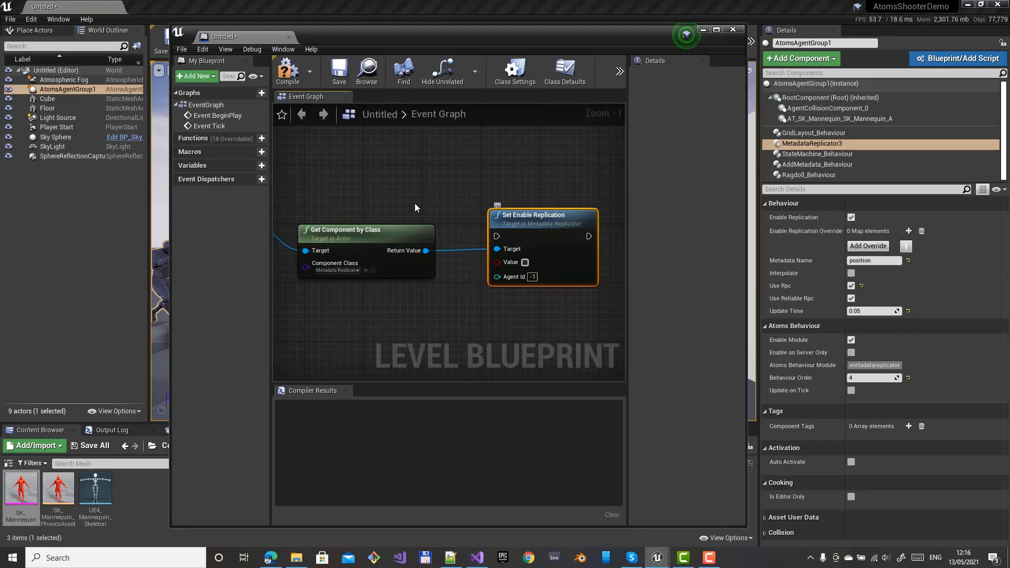
right_click_drag(485, 260, 461, 227)
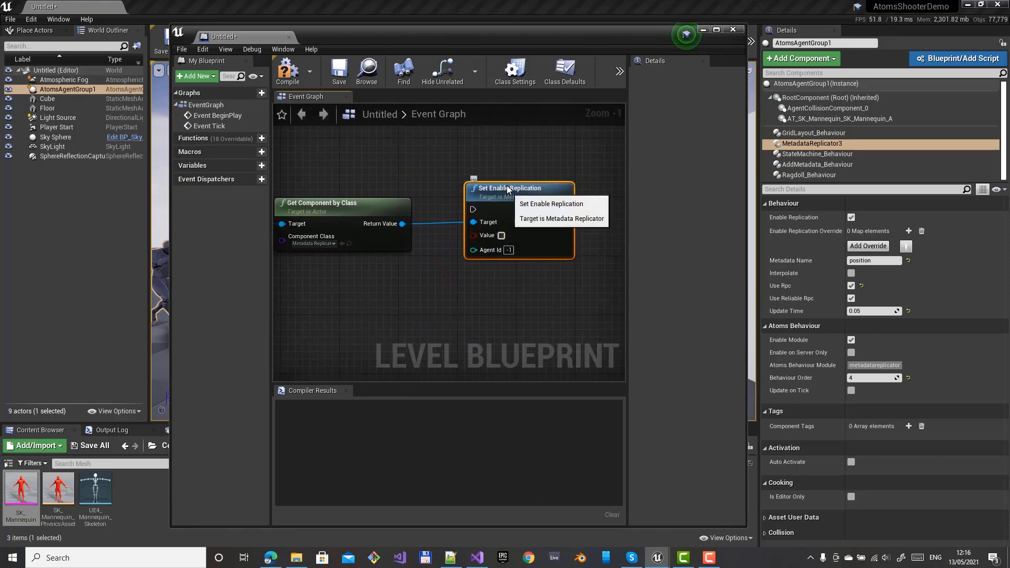
left_click_drag(496, 209, 489, 165)
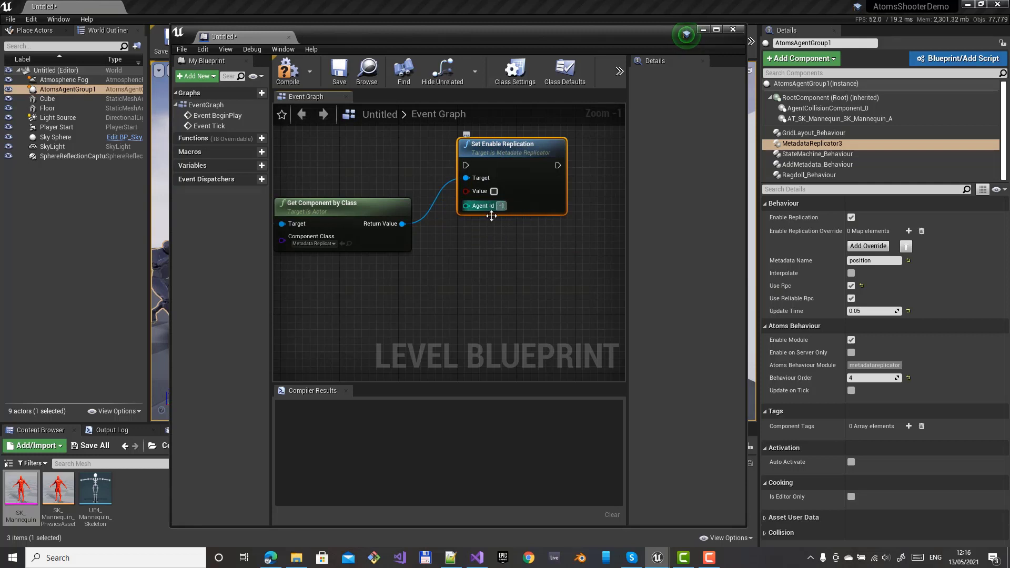
right_click_drag(508, 182, 505, 228)
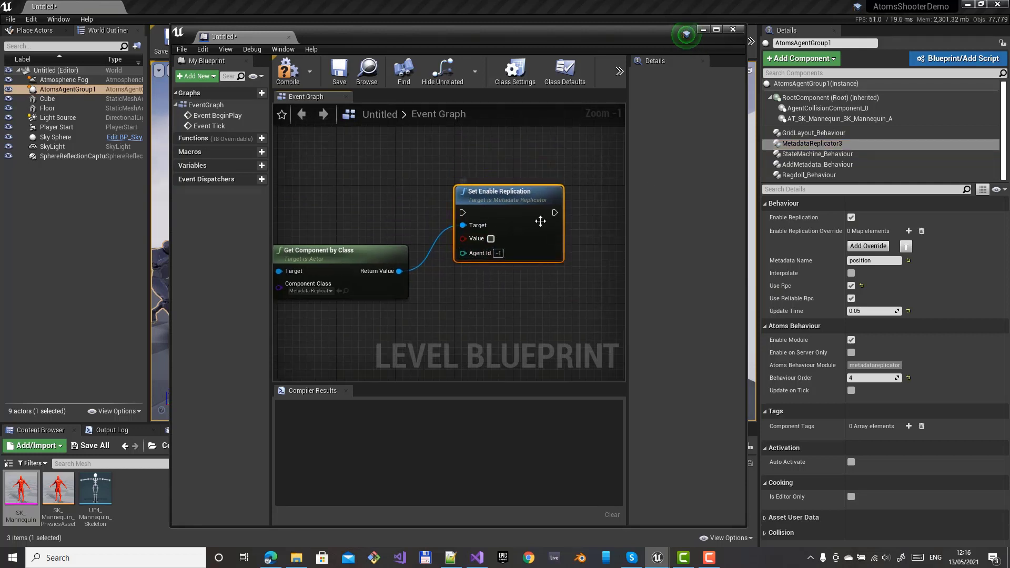
right_click_drag(372, 242, 434, 228)
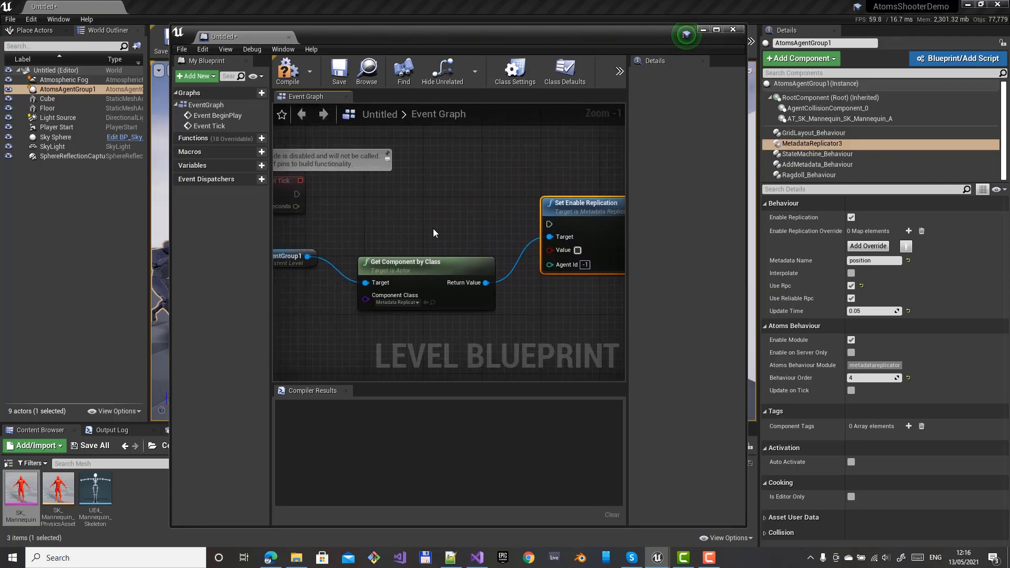
scroll(433, 229, "down", 1)
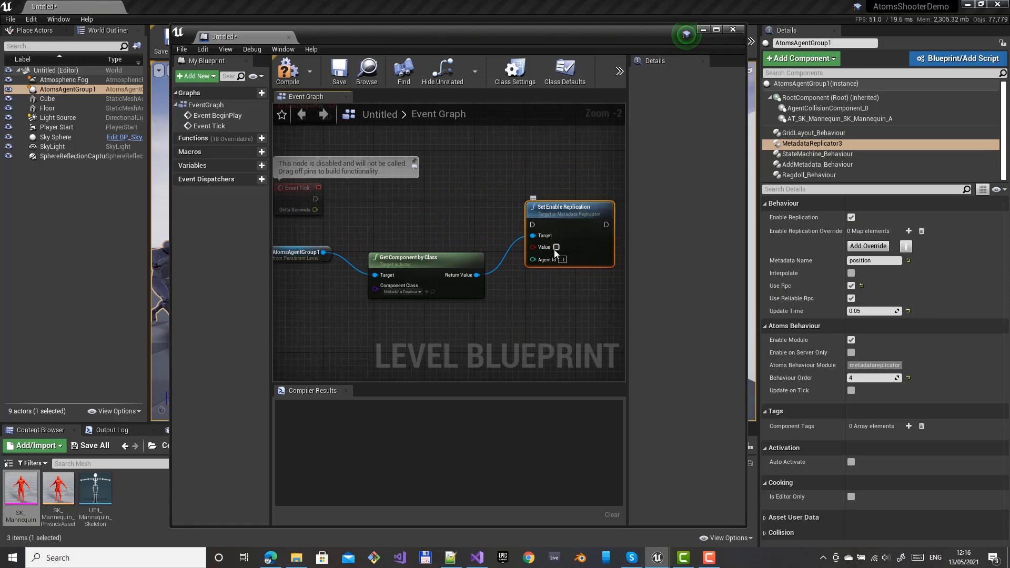
left_click_drag(580, 309, 316, 225)
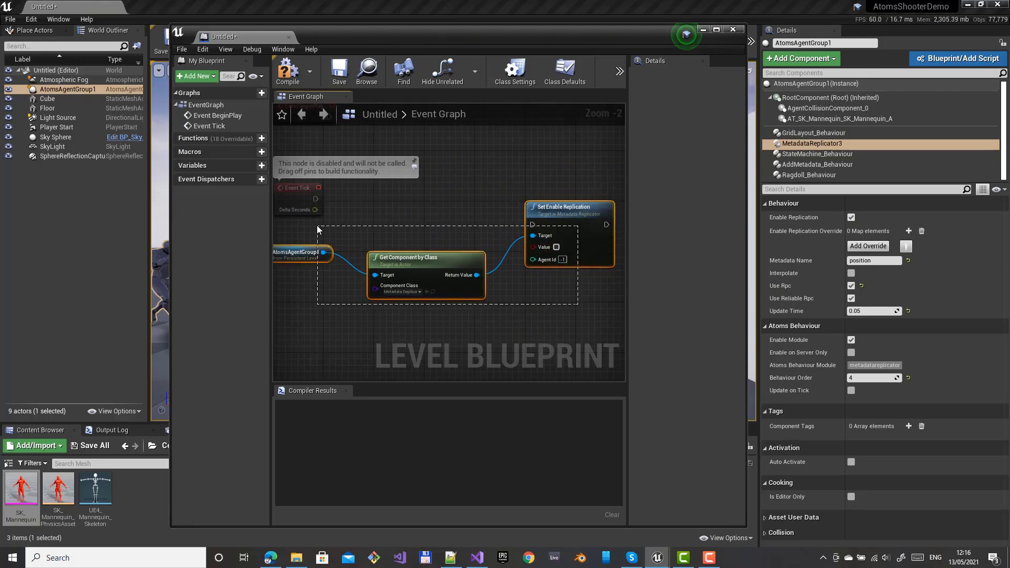
left_click(816, 154)
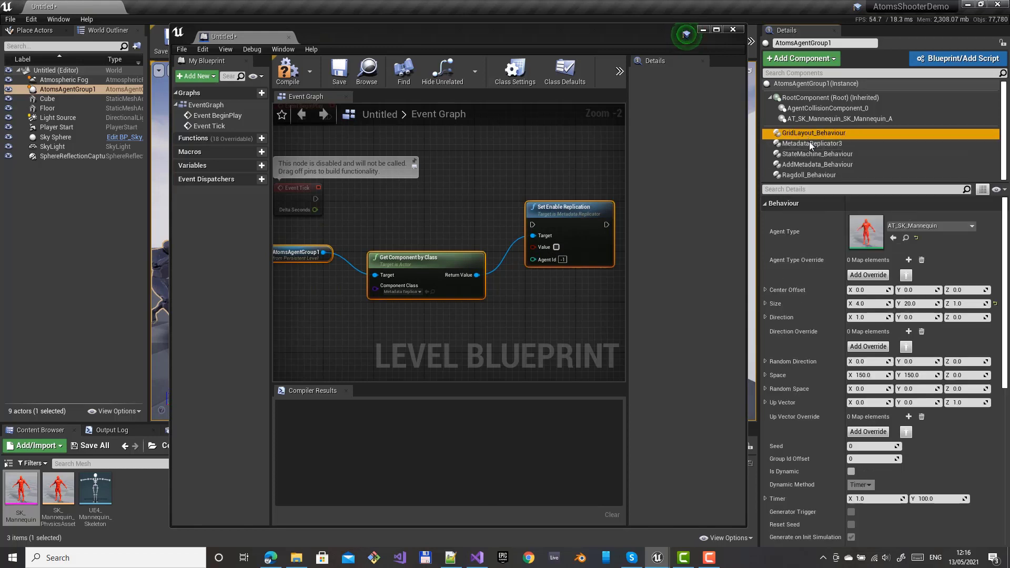
left_click(809, 143)
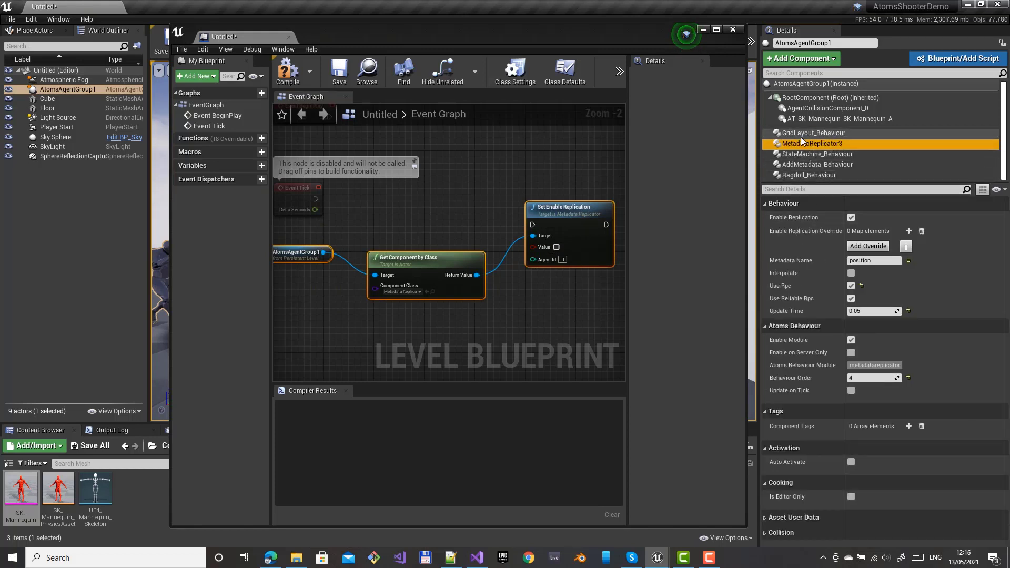
mouse_move(796, 225)
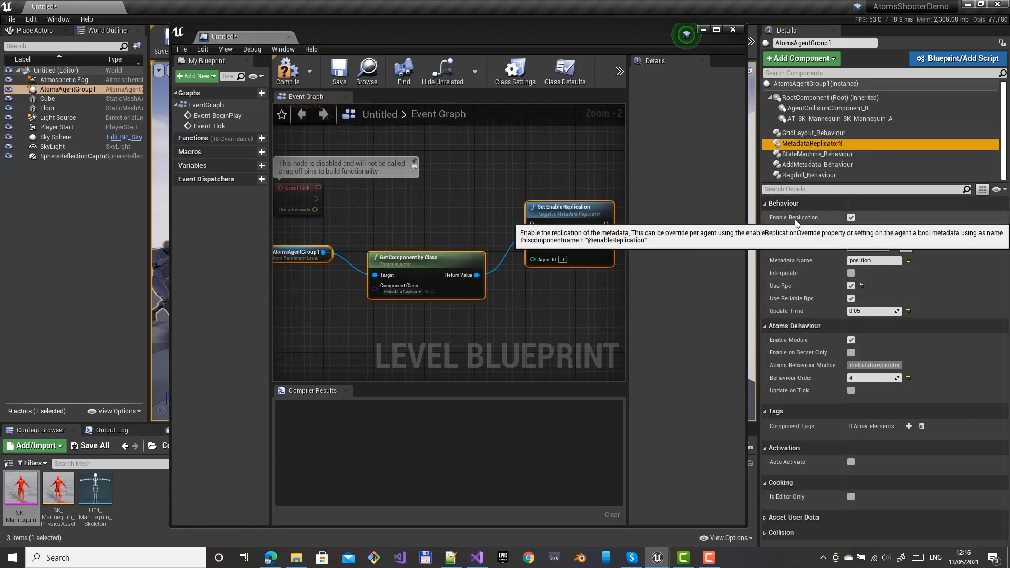